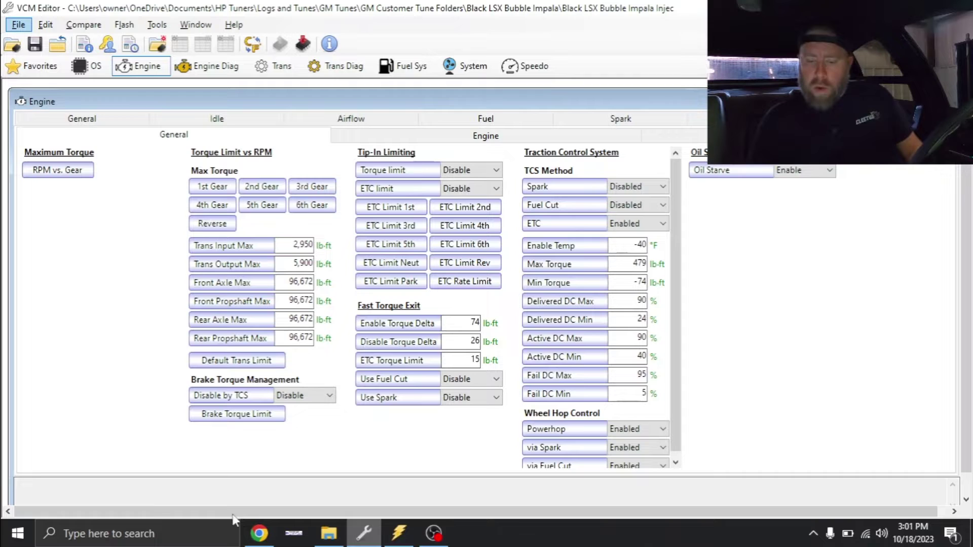
# Review the engine's General settings, idle RPM setpoints and idle airflow settings.
pyautogui.click(109, 120)
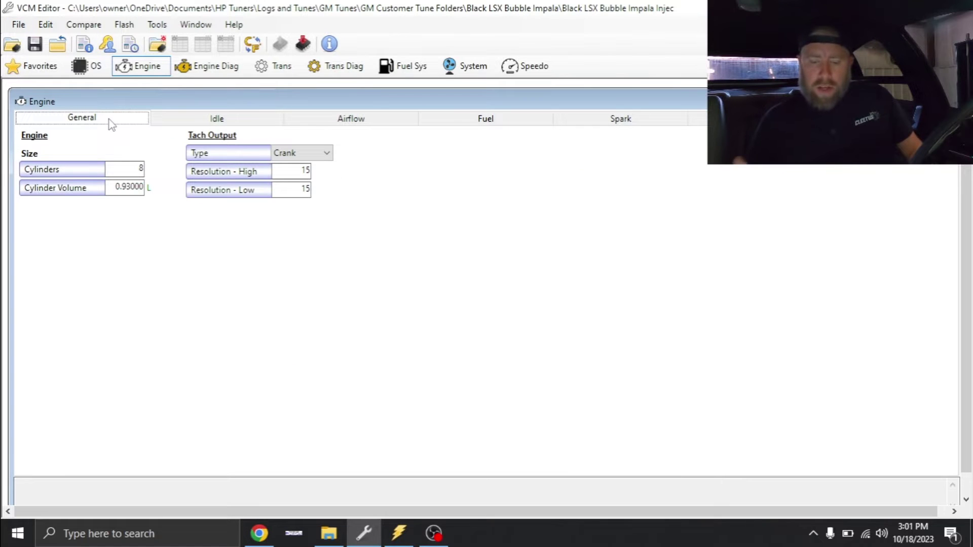
pyautogui.click(174, 119)
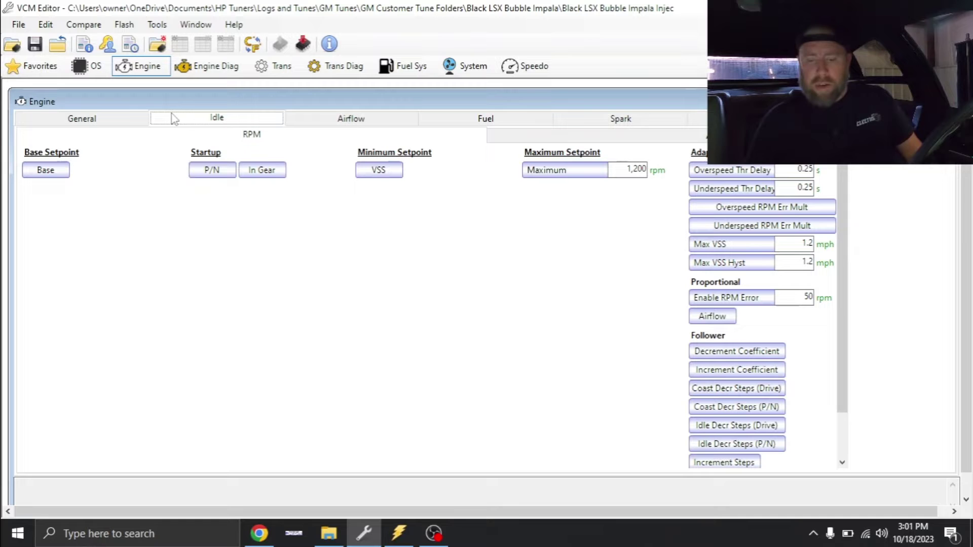
pyautogui.click(491, 137)
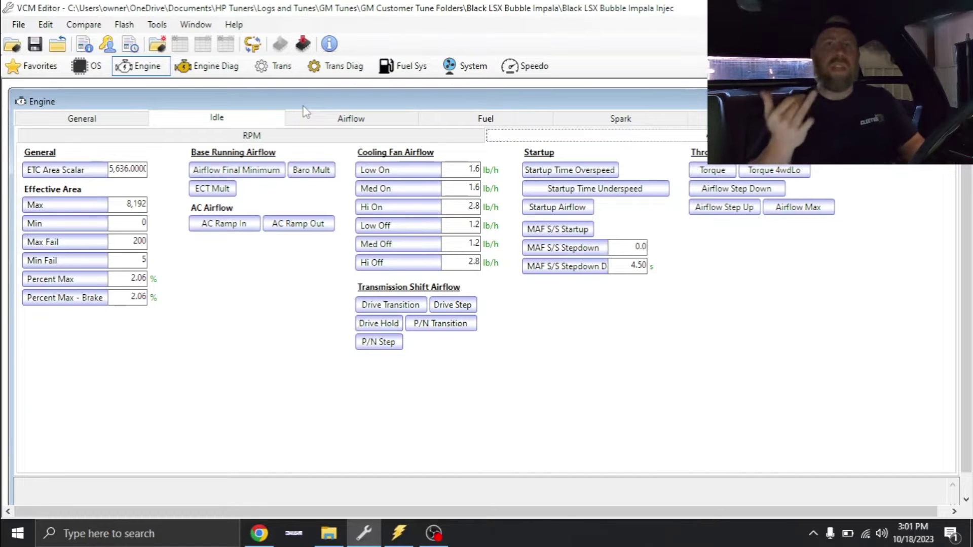
# Set Dynamic Airflow High RPM Disable to 100 rpm and High RPM Re-enable to 50 rpm, and review the Speed Density VE coefficients.
pyautogui.click(349, 118)
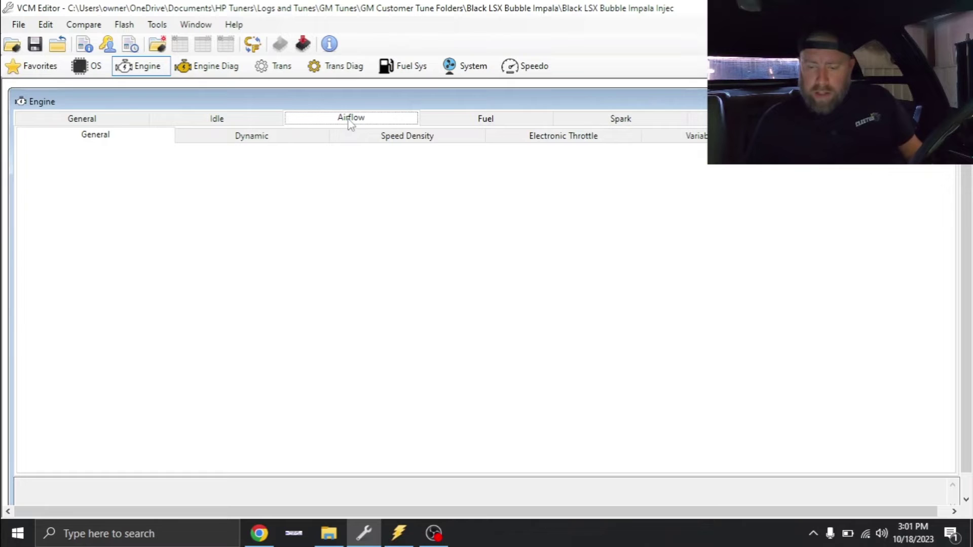
pyautogui.click(251, 135)
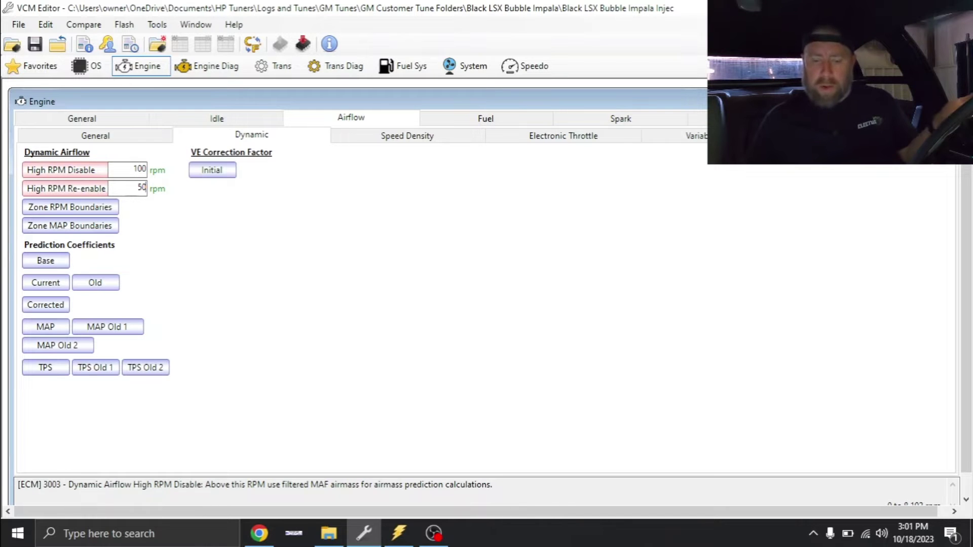
pyautogui.click(430, 136)
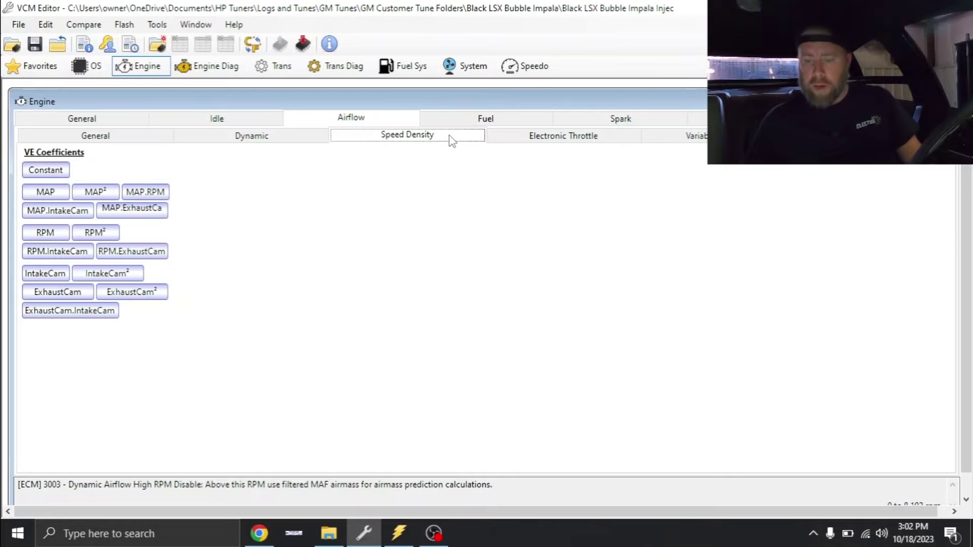
pyautogui.click(571, 119)
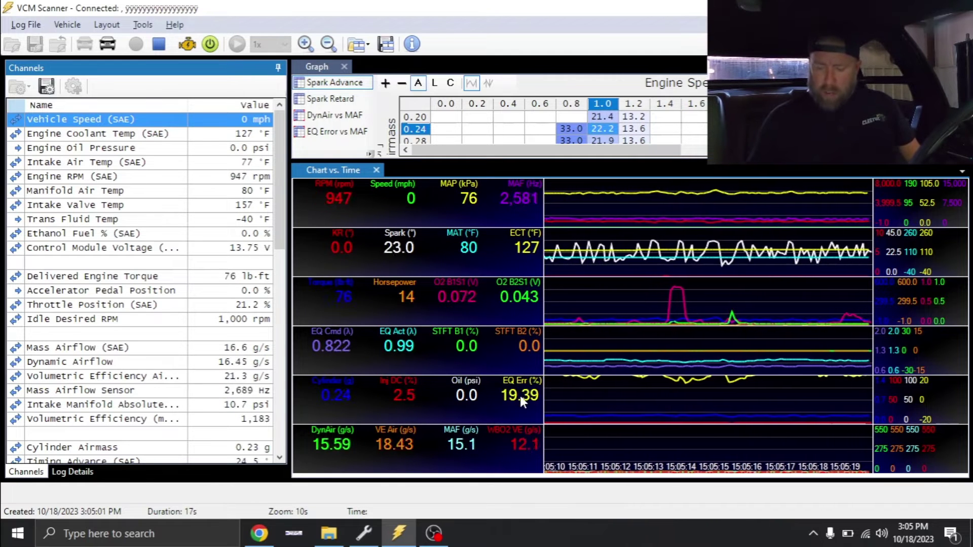
# Examine the live airflow, spark timing and fueling channels in VCM Scanner while the engine idles.
pyautogui.moveTo(279, 219); pyautogui.dragTo(290, 342)
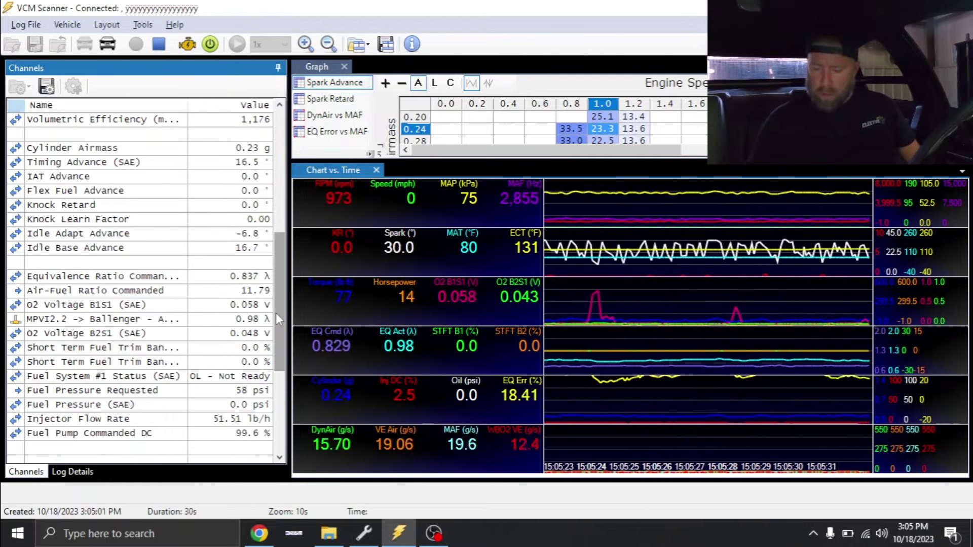
pyautogui.moveTo(276, 312); pyautogui.dragTo(278, 230)
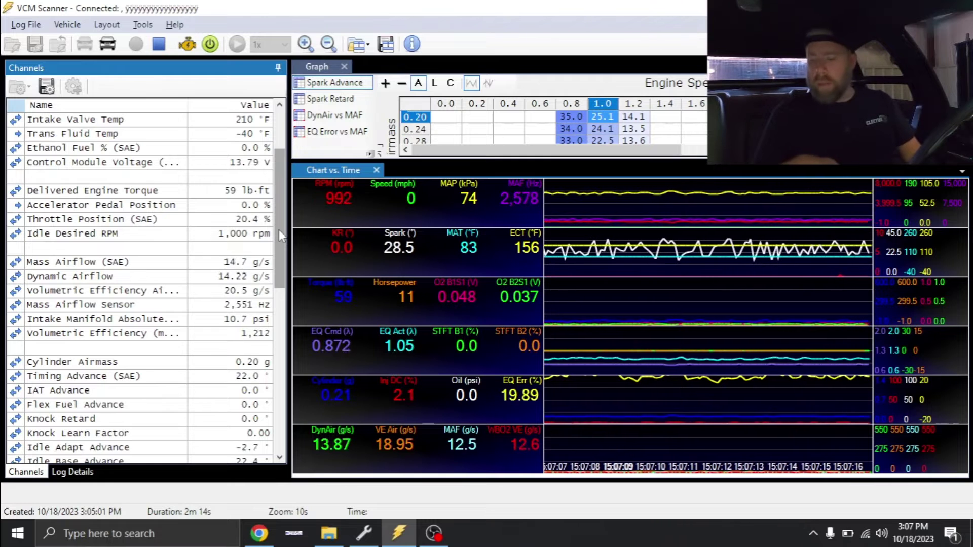
pyautogui.moveTo(279, 230); pyautogui.dragTo(286, 315)
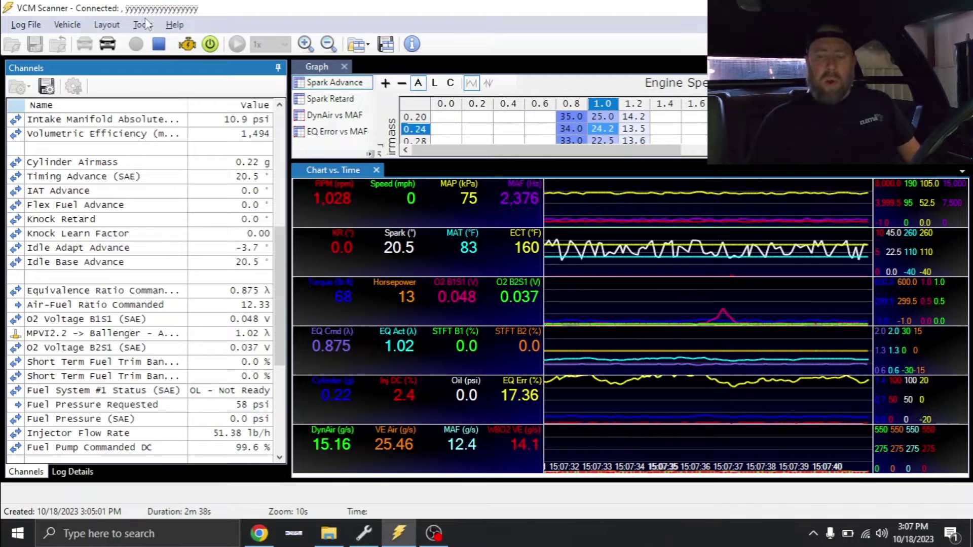
# Command closed loop fueling on through the vehicle's special functions, and check the short term fuel trim channels.
pyautogui.click(211, 45)
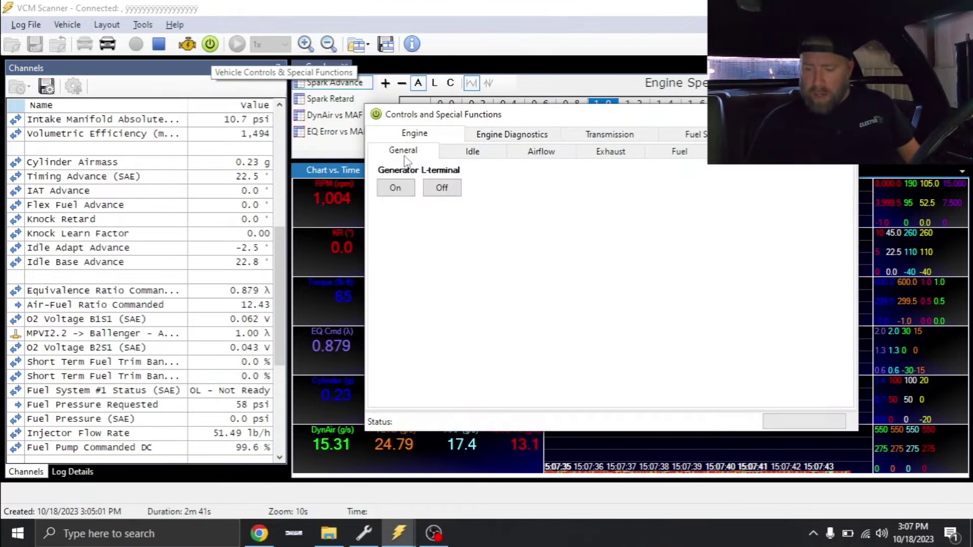
pyautogui.click(673, 153)
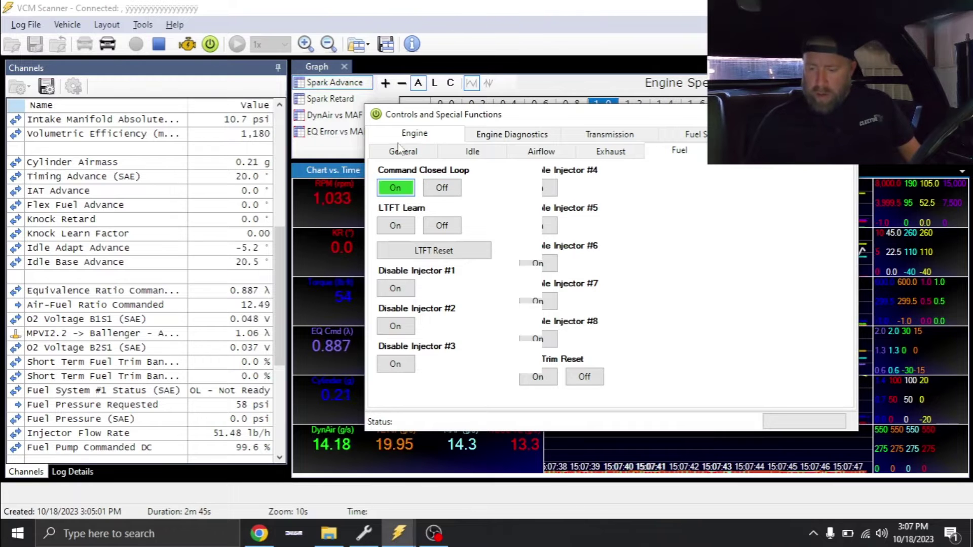
pyautogui.click(419, 6)
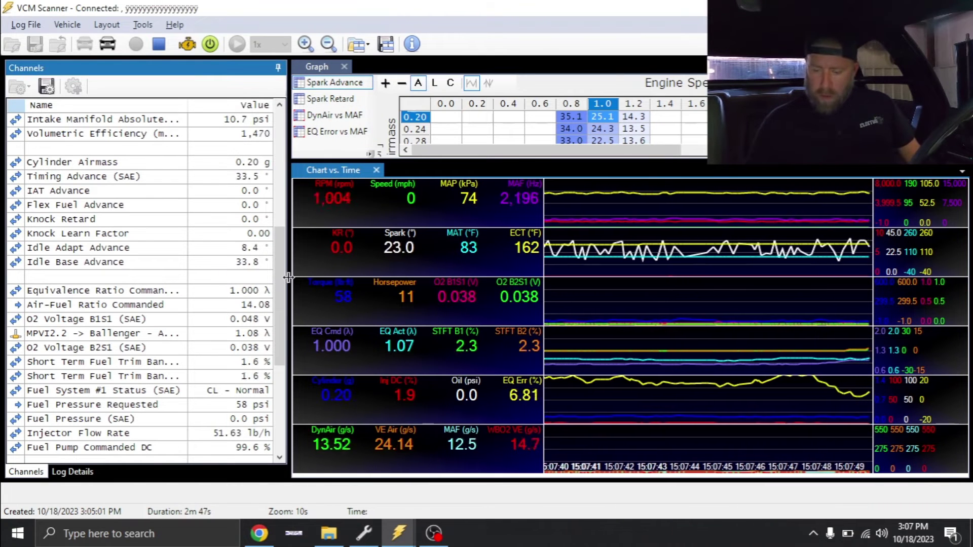
pyautogui.moveTo(285, 284); pyautogui.dragTo(281, 334)
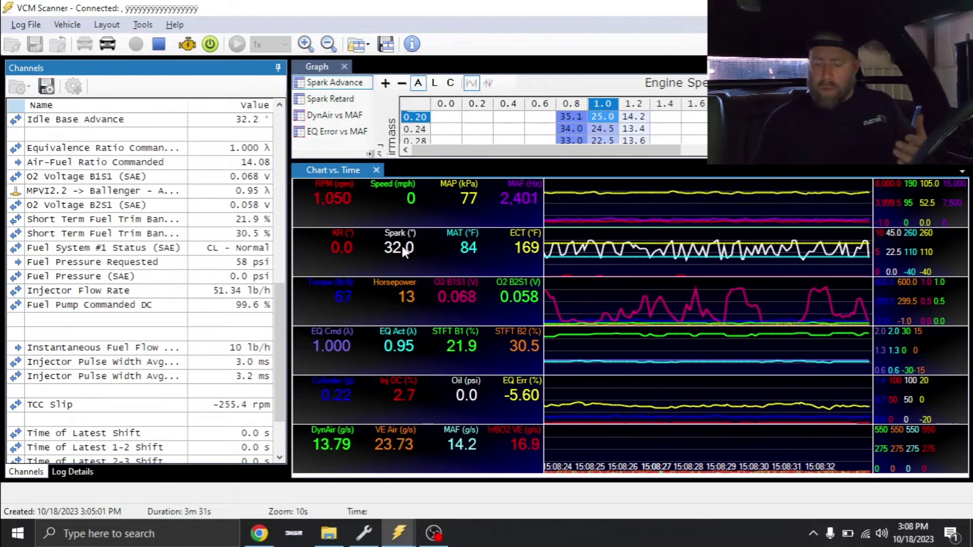
# Switch to VCM Editor, dismiss the Vehicle Writer and inspect the High Octane main spark table.
pyautogui.hotkey('alt', 'Tab')
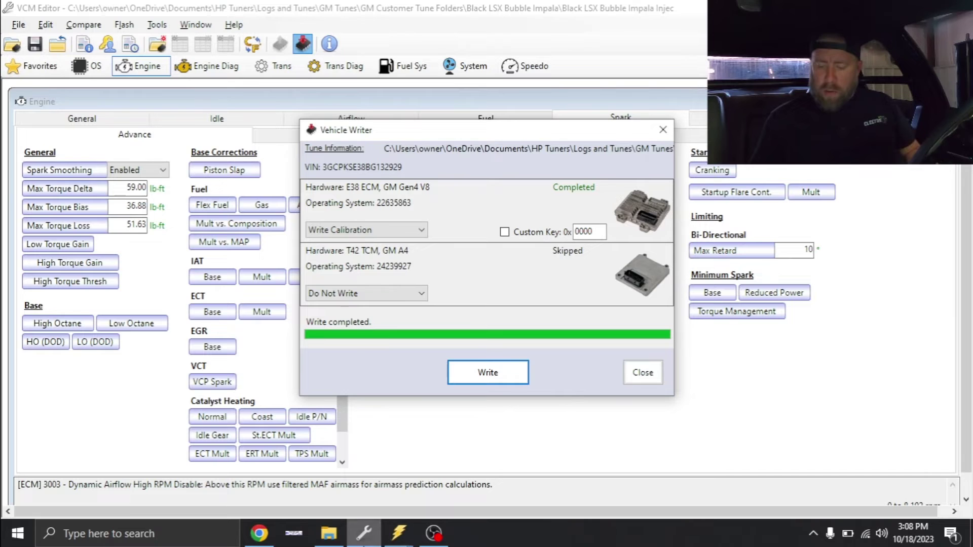
pyautogui.click(643, 375)
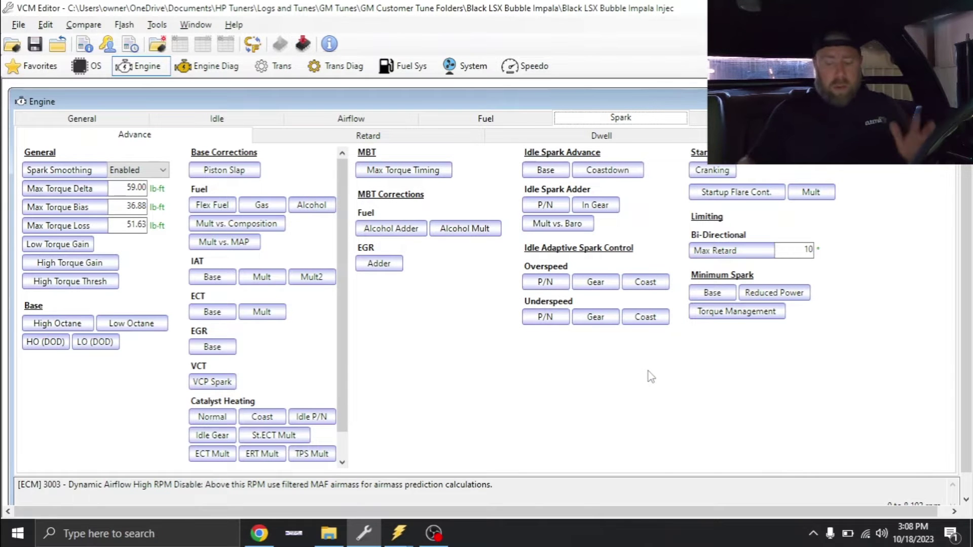
pyautogui.click(39, 327)
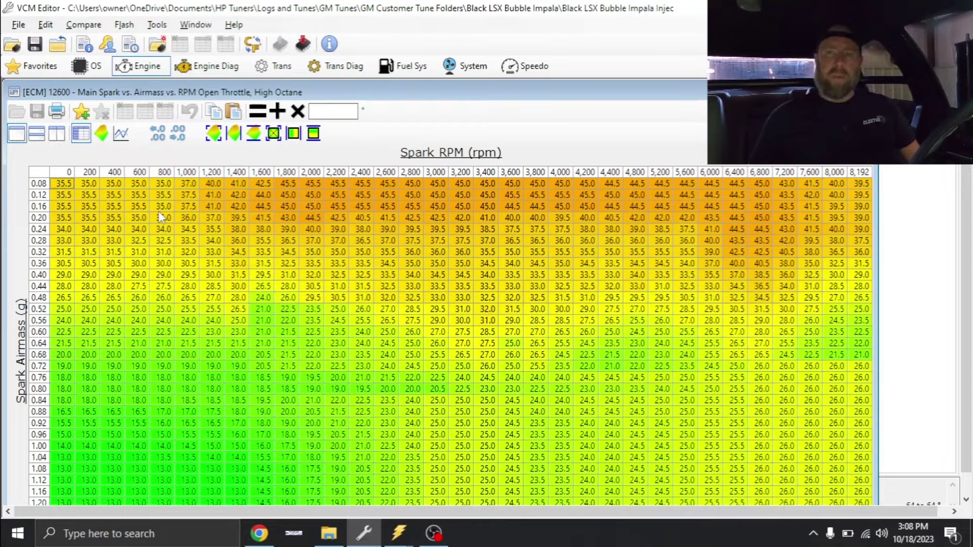
pyautogui.moveTo(724, 87); pyautogui.dragTo(724, 241)
# Inspect the Idle Spark Advance Base table and compare it with the High Octane main spark table.
pyautogui.click(556, 171)
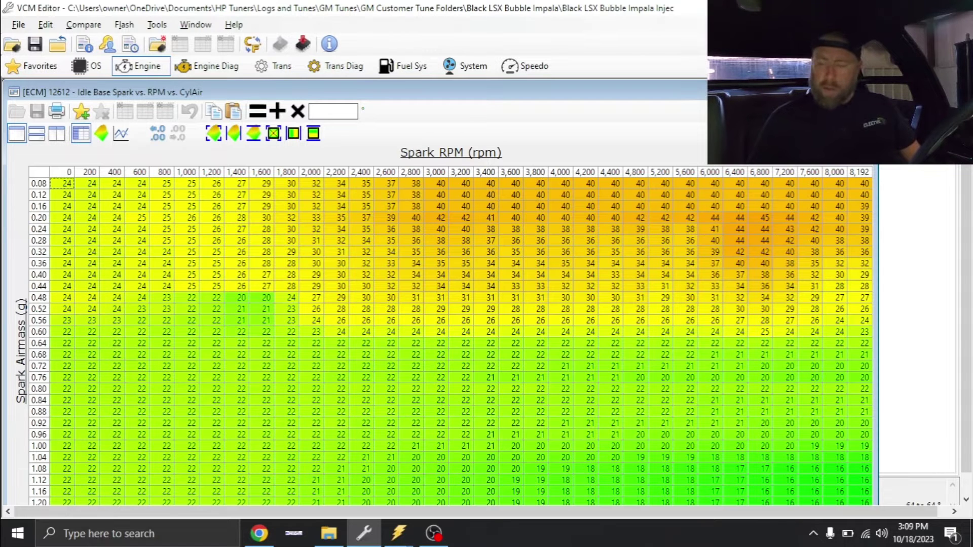
pyautogui.press('Escape')
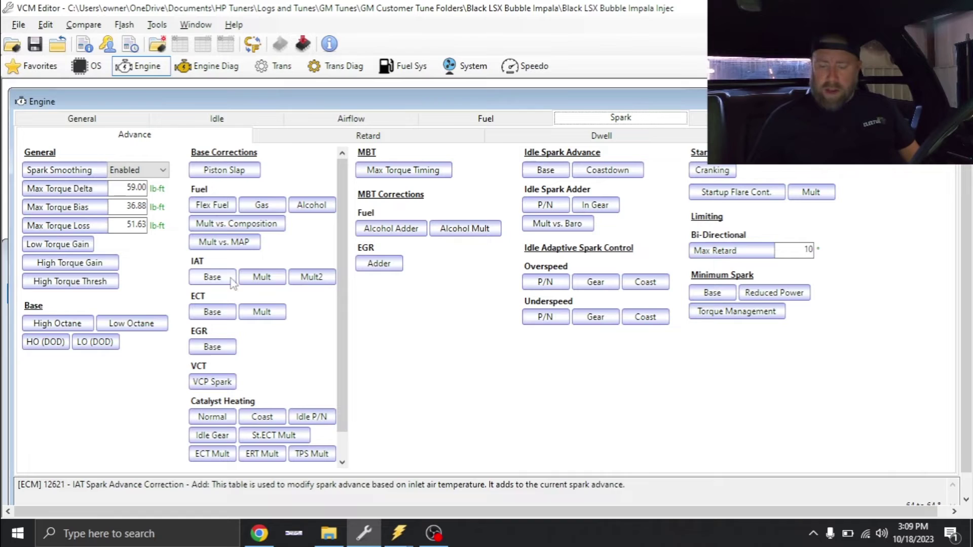
pyautogui.click(86, 324)
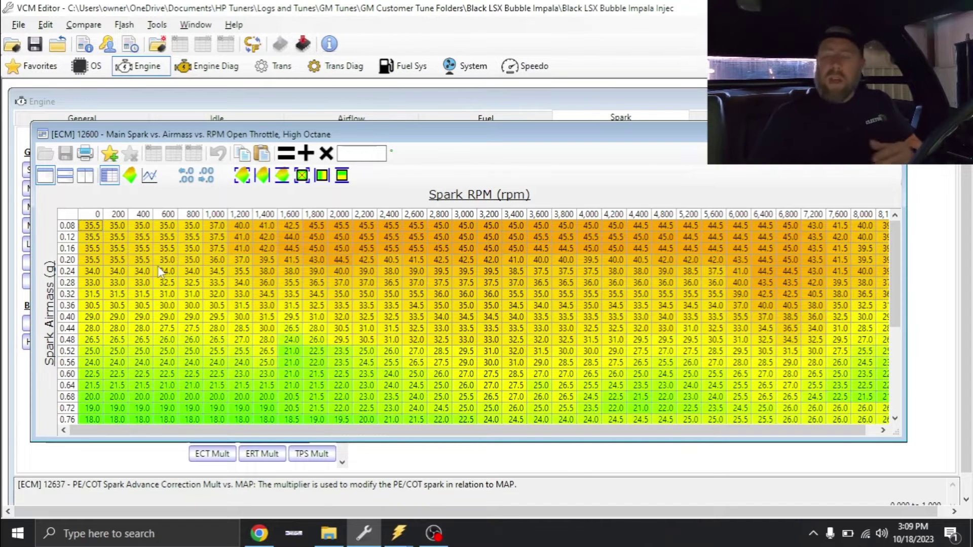
pyautogui.moveTo(704, 137); pyautogui.dragTo(679, 281)
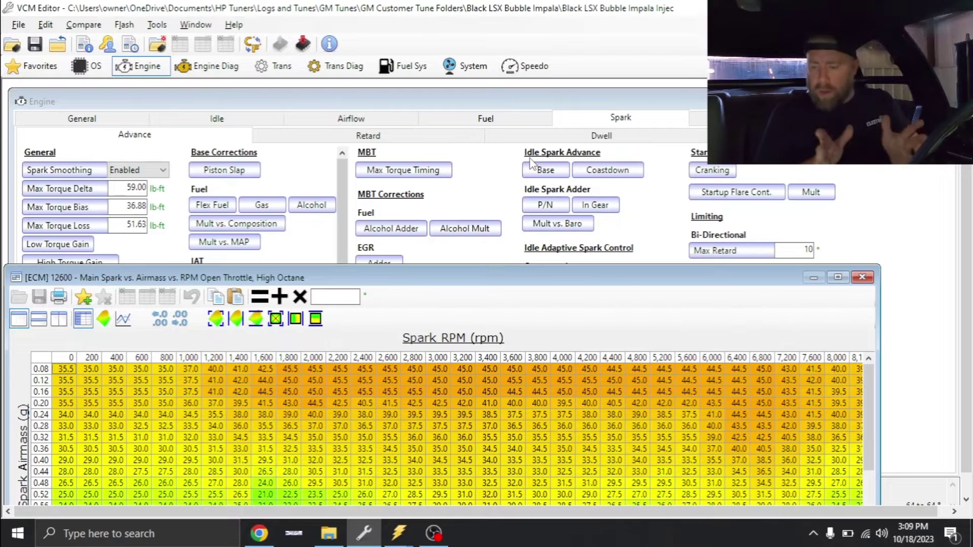
# Switch to VCM Scanner and release the closed loop fueling command in the vehicle's special functions.
pyautogui.moveTo(399, 533)
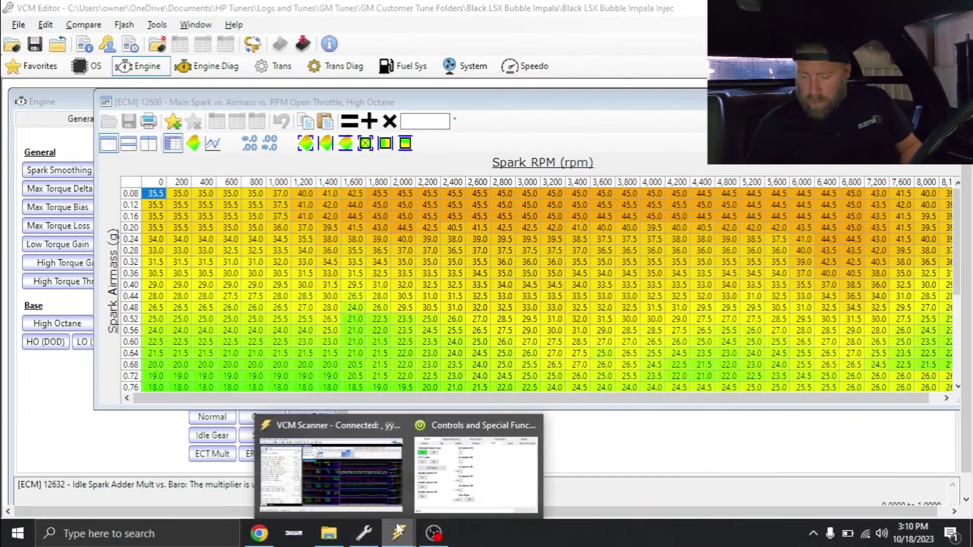
pyautogui.click(386, 492)
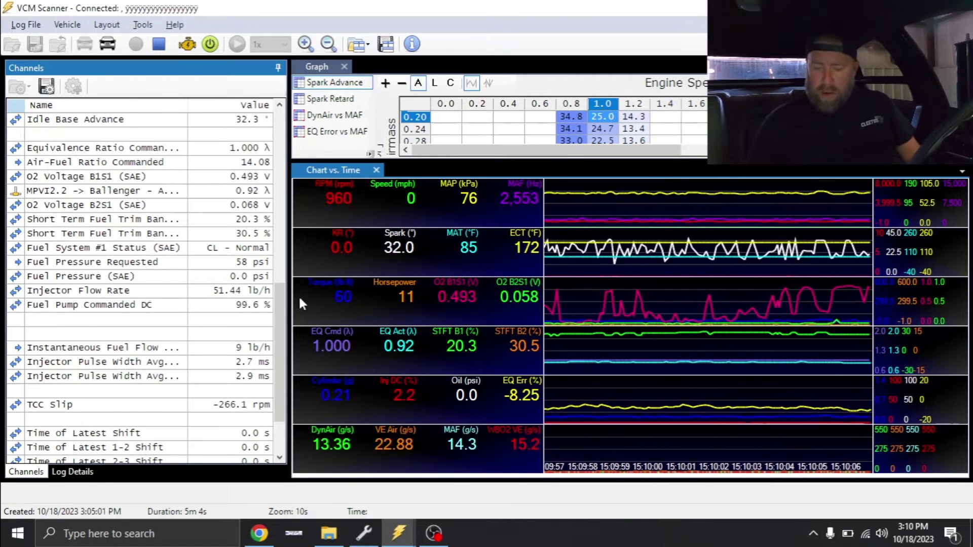
pyautogui.scroll(1, 284, 299)
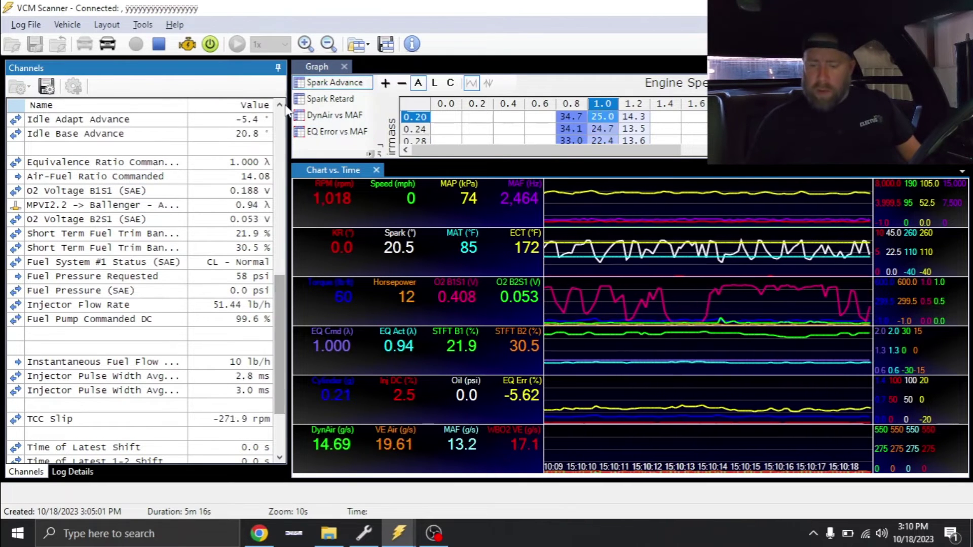
pyautogui.click(210, 44)
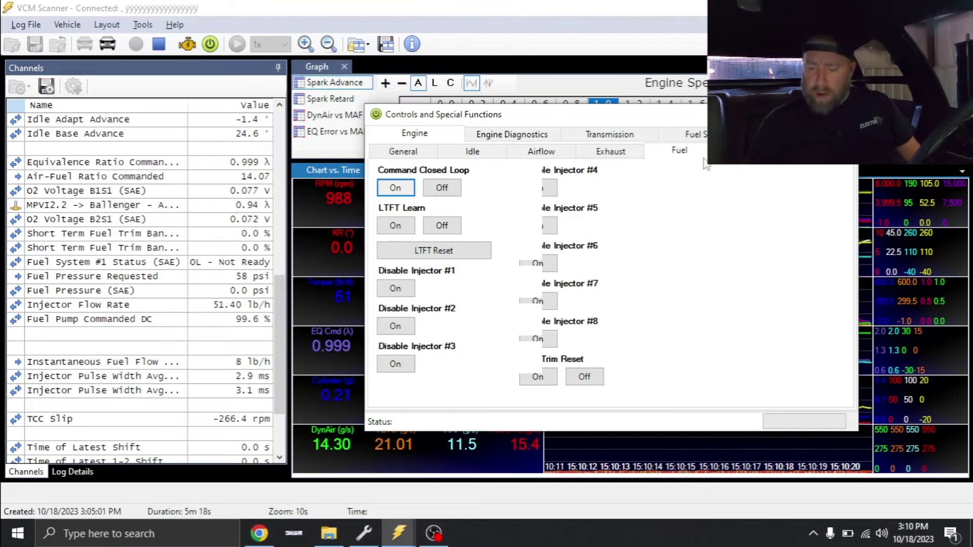
pyautogui.press('Escape')
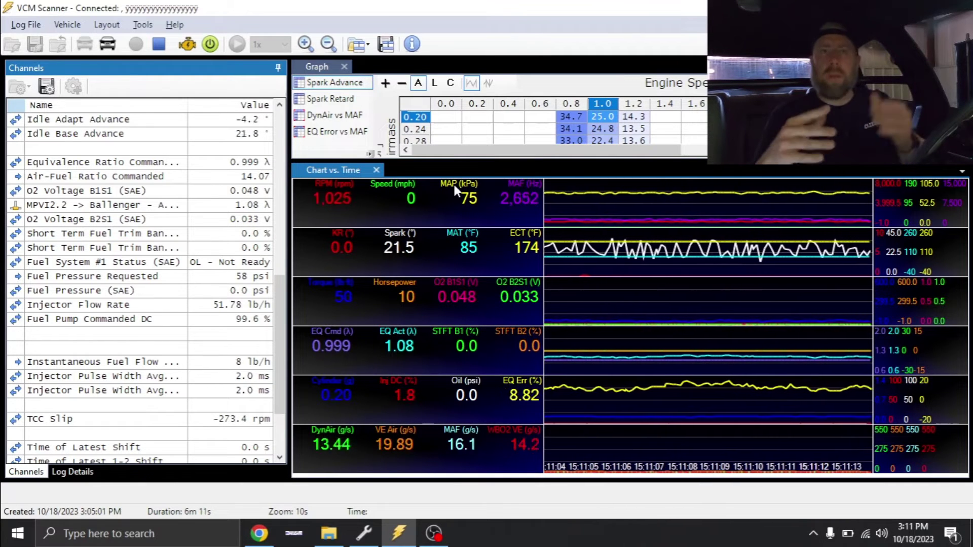
# In VCM Editor, examine the High Octane main spark table as a rotated 3D surface and as a numeric grid.
pyautogui.hotkey('alt', 'Tab')
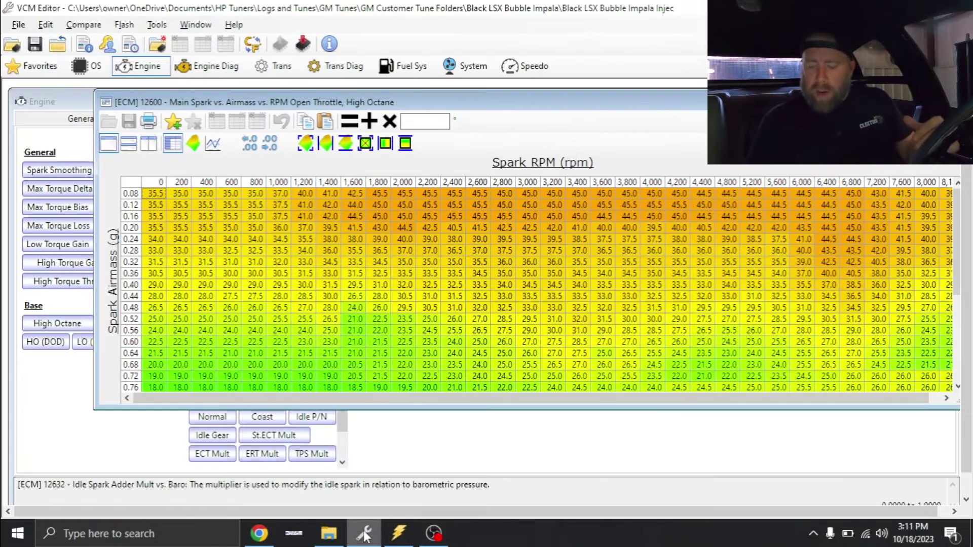
pyautogui.press('Escape')
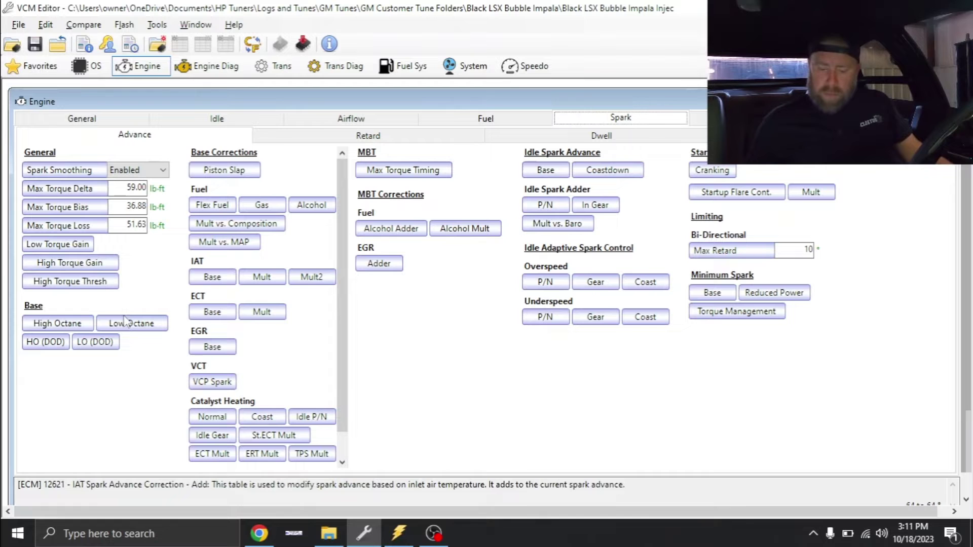
pyautogui.click(77, 328)
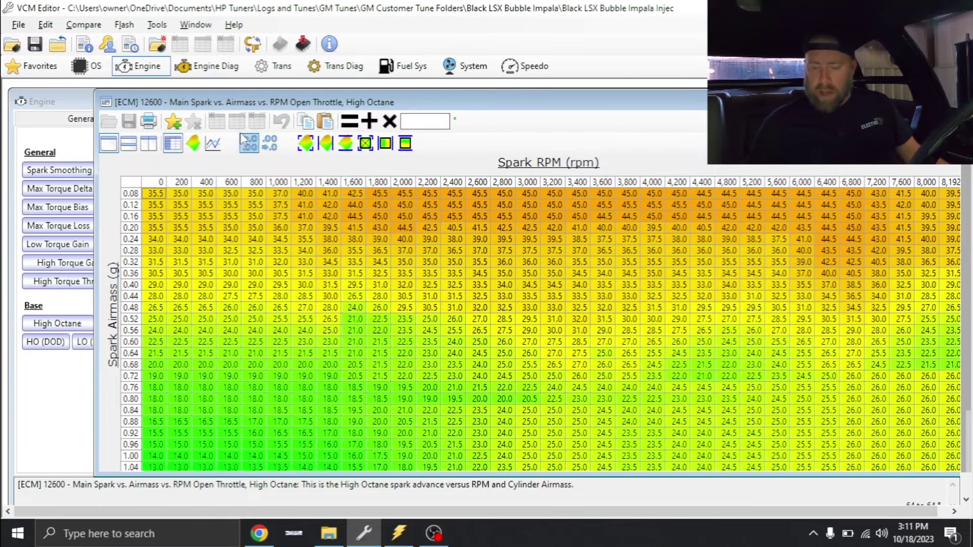
pyautogui.click(193, 143)
pyautogui.moveTo(388, 300); pyautogui.dragTo(491, 299)
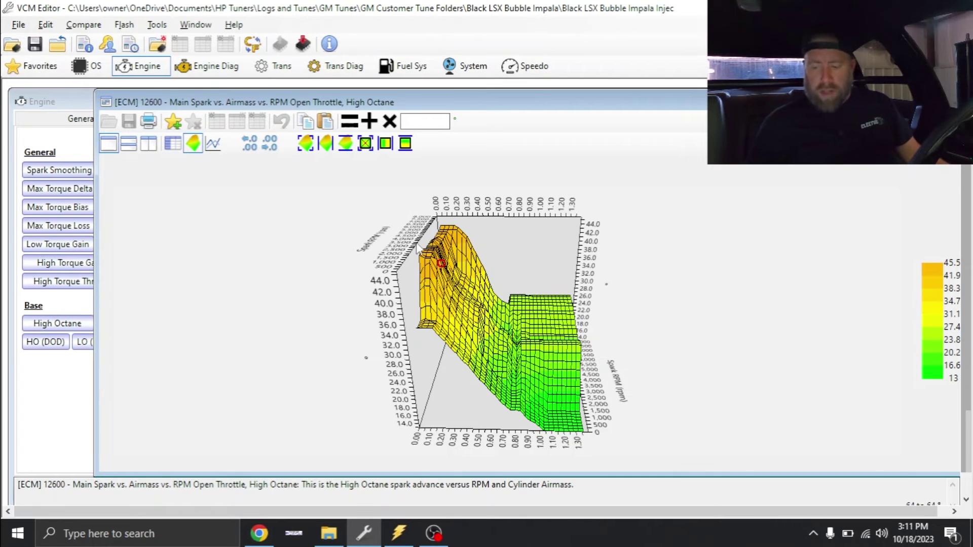
pyautogui.click(173, 143)
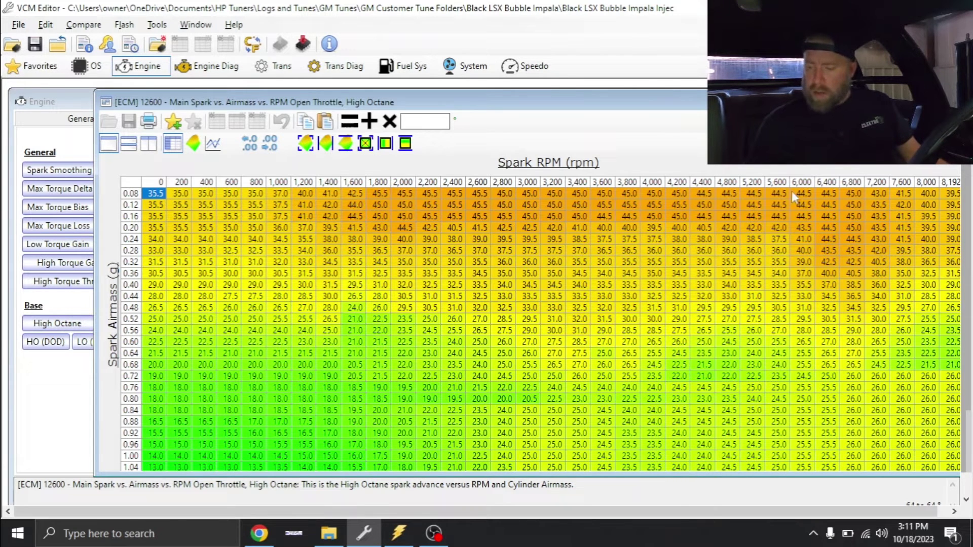
pyautogui.press('Escape')
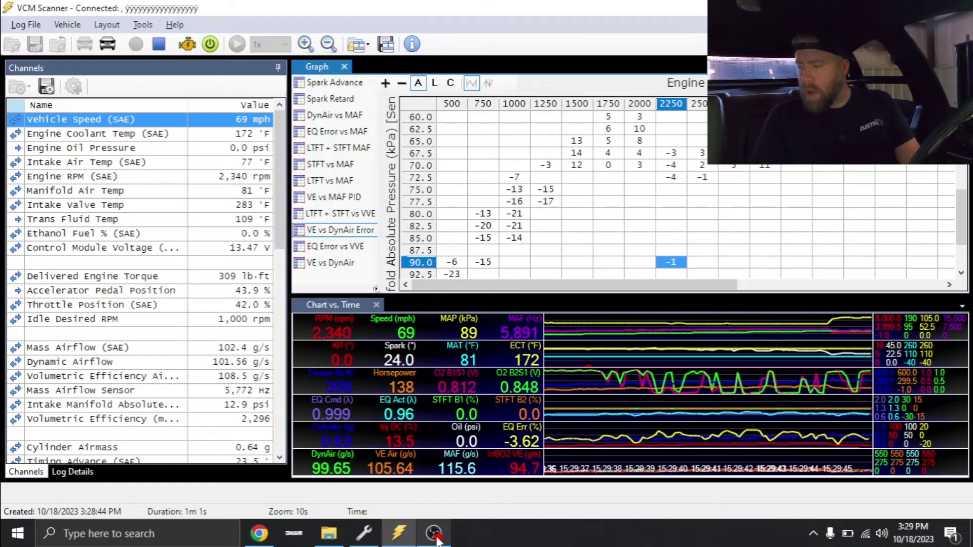
# Stop the drive log in VCM Scanner and examine the recorded airflow and EQ error at several points on the time chart.
pyautogui.press('space')
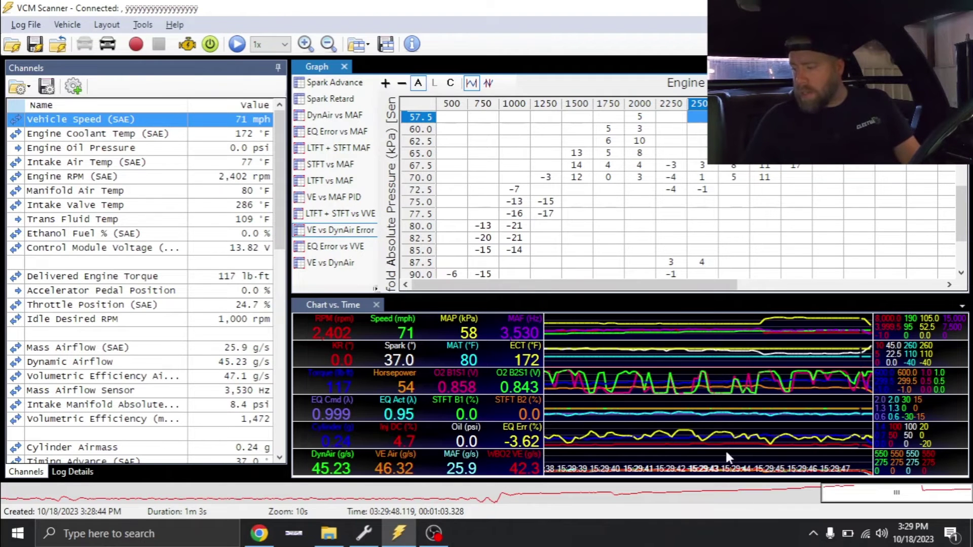
pyautogui.moveTo(611, 407); pyautogui.dragTo(653, 415)
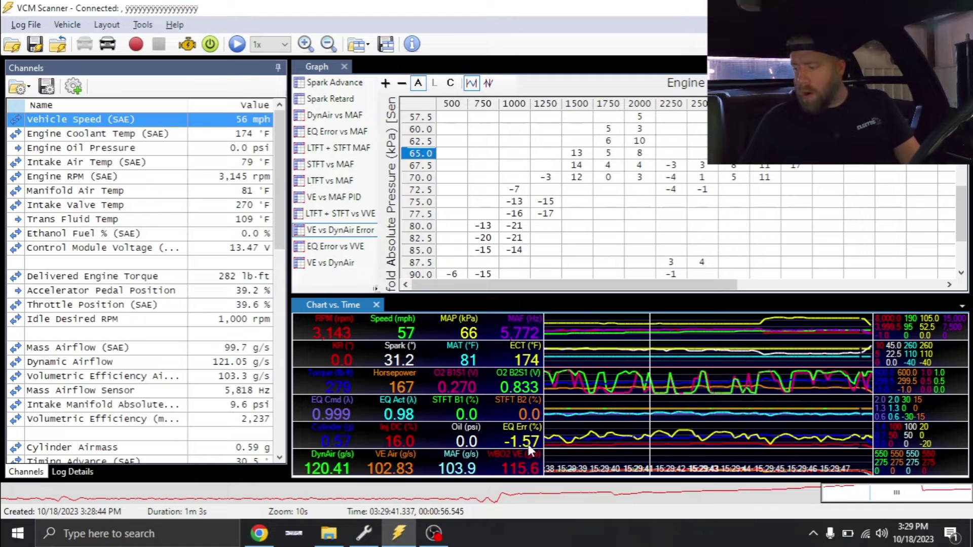
pyautogui.moveTo(592, 397); pyautogui.dragTo(750, 413)
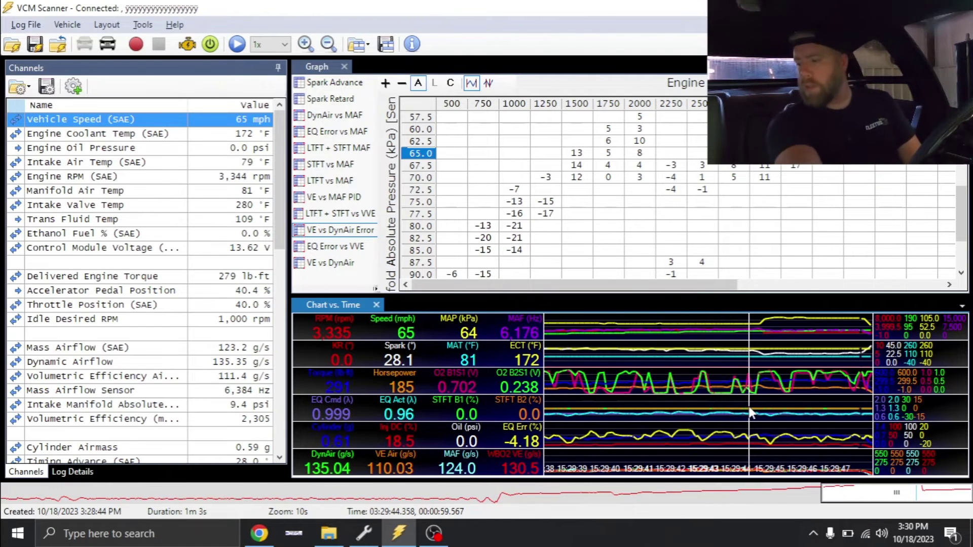
# Compare the dynamic, VE and MAF airflow and the EQ error across earlier and later part-throttle sections of the drive log.
pyautogui.click(671, 496)
pyautogui.moveTo(699, 376); pyautogui.dragTo(759, 392)
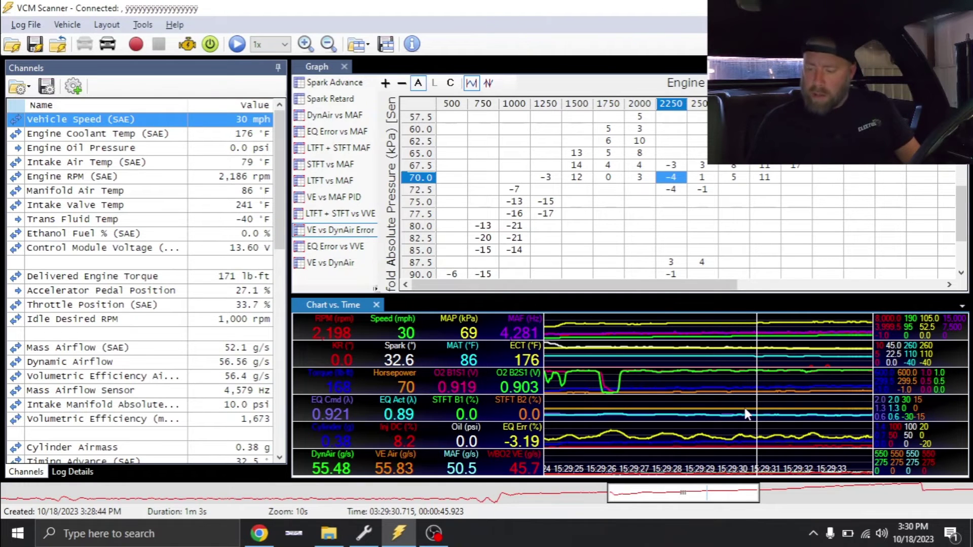
pyautogui.click(765, 409)
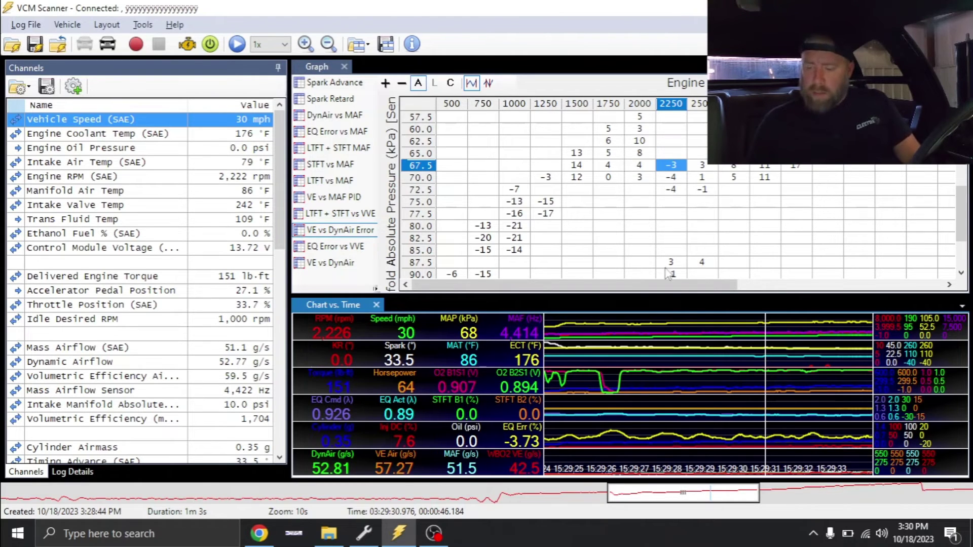
pyautogui.moveTo(768, 418); pyautogui.dragTo(594, 439)
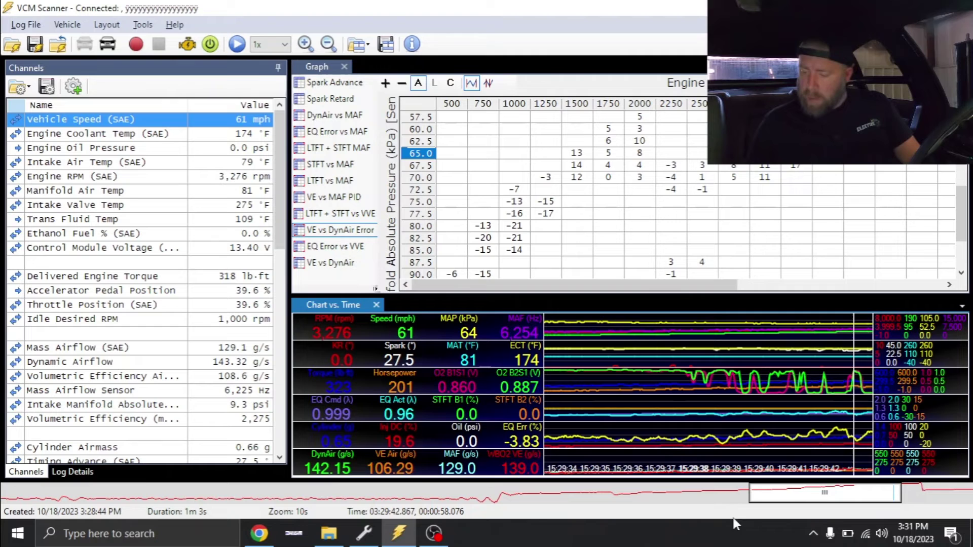
pyautogui.moveTo(785, 496); pyautogui.dragTo(948, 516)
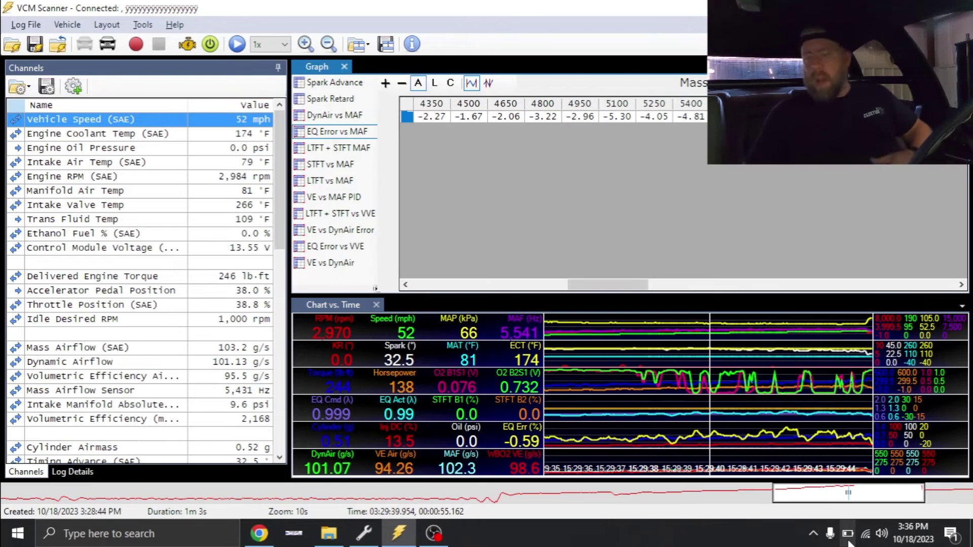
# Record a new drive log that includes full-throttle pulls, and stop the recording.
pyautogui.press('space')
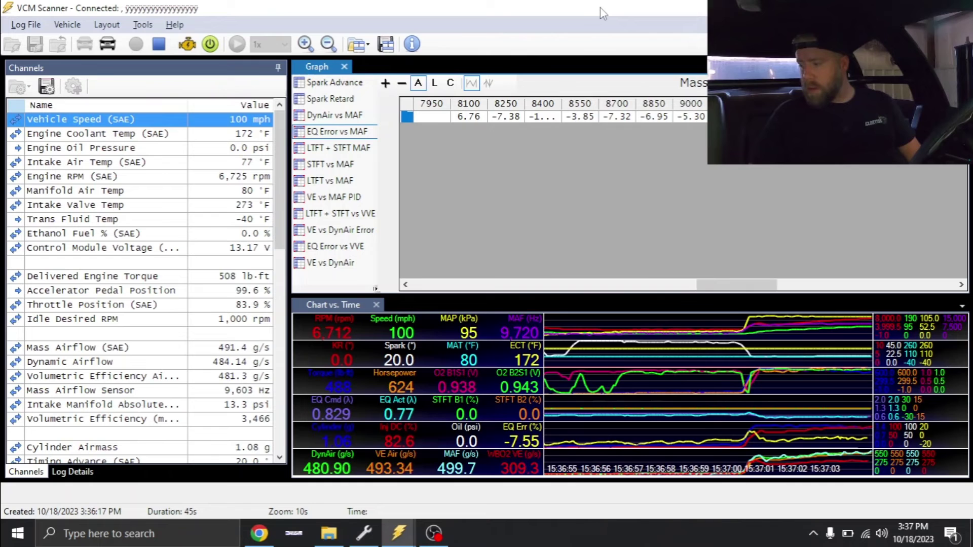
pyautogui.press('space')
pyautogui.press('Left')
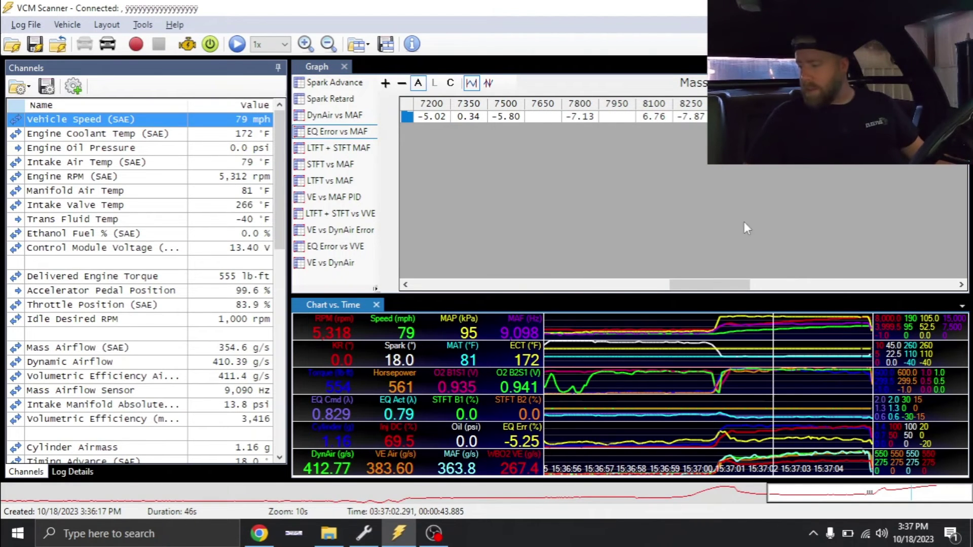
# Examine the EQ error, airflow and engine speed during the full-throttle pulls and the cruising sections of the new log.
pyautogui.moveTo(746, 325); pyautogui.dragTo(755, 420)
pyautogui.click(821, 483)
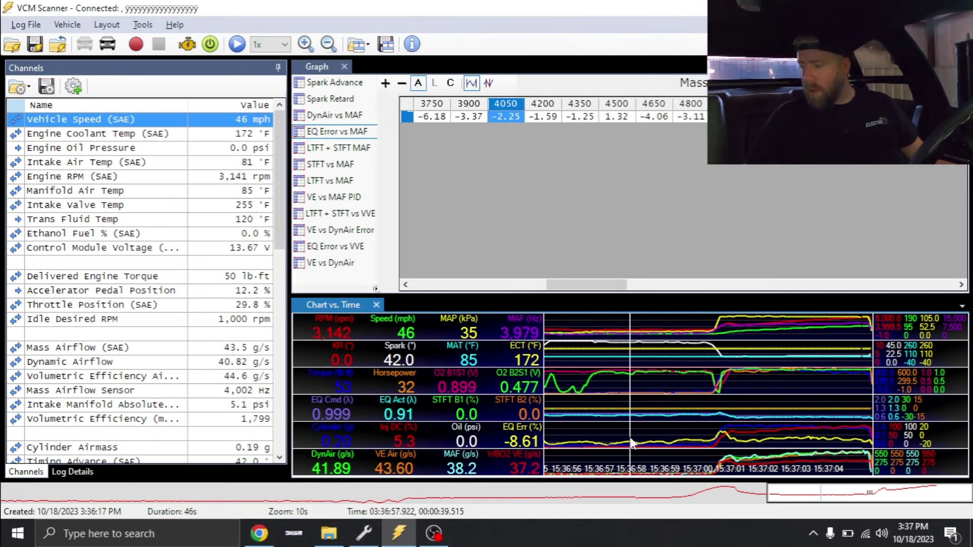
pyautogui.moveTo(631, 436); pyautogui.dragTo(525, 436)
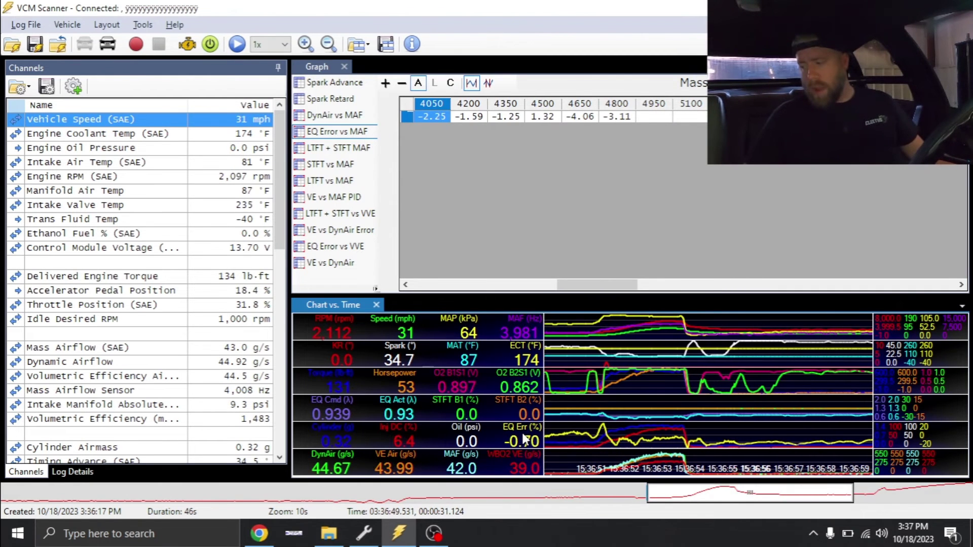
pyautogui.click(683, 438)
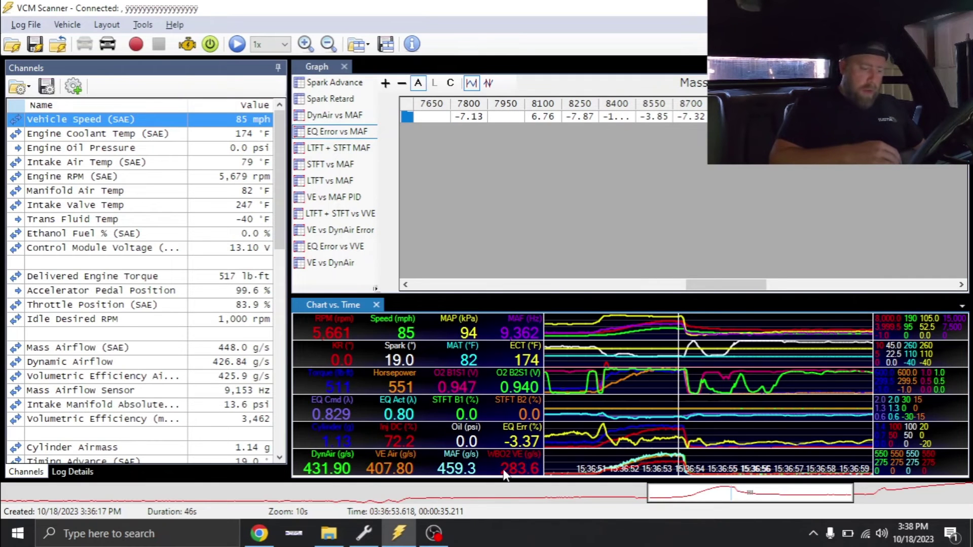
pyautogui.moveTo(615, 324); pyautogui.dragTo(676, 333)
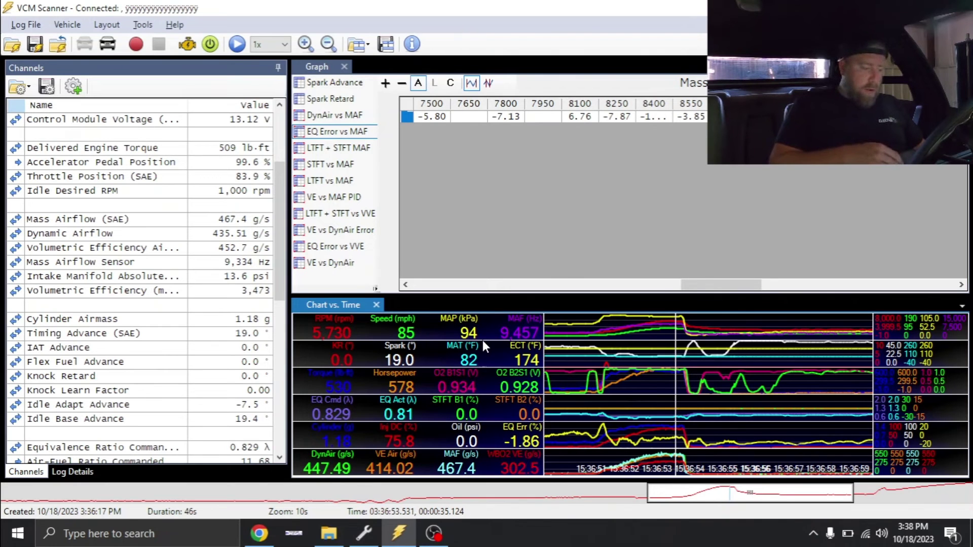
pyautogui.click(771, 411)
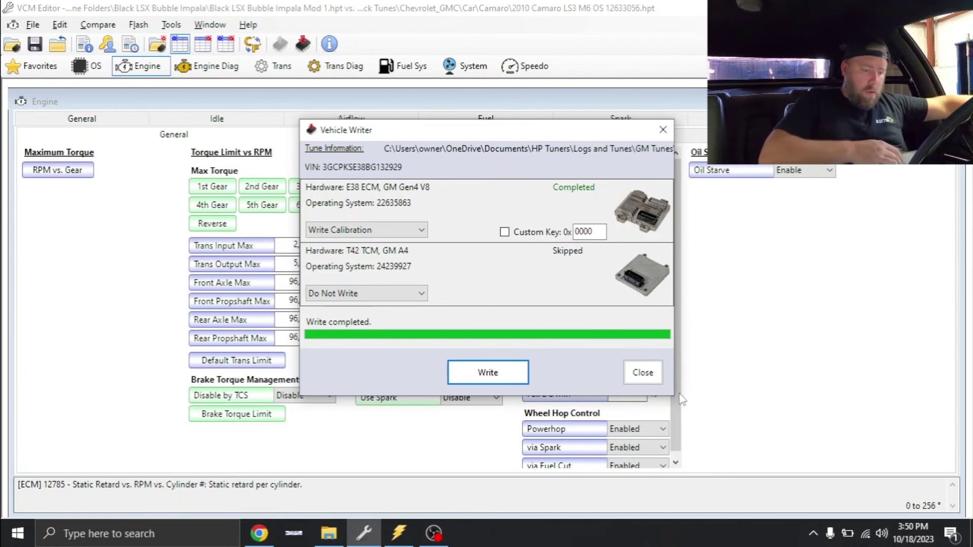
# Close the Vehicle Writer, switch to VCM Scanner, and connect to the vehicle to record a new idle log.
pyautogui.click(642, 373)
pyautogui.click(406, 537)
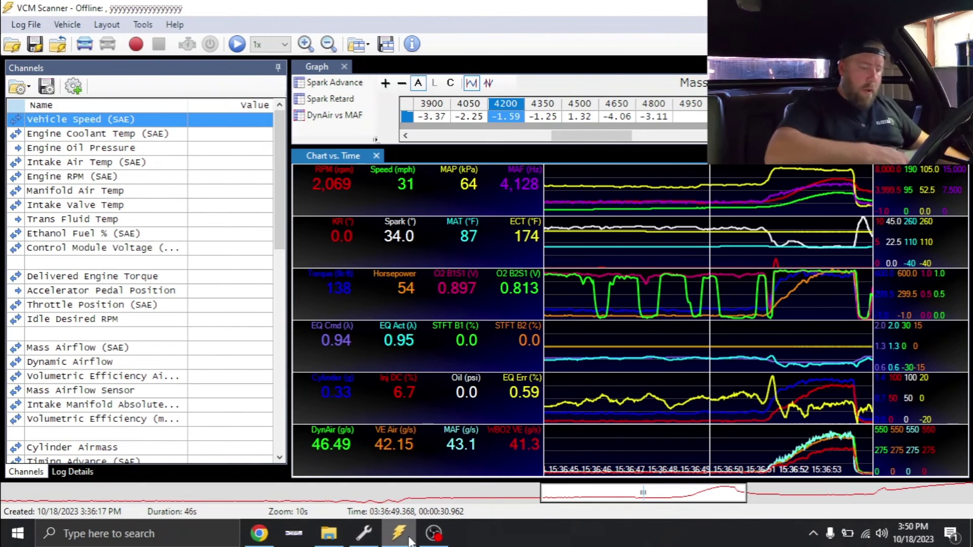
pyautogui.hotkey('ctrl', 'k')
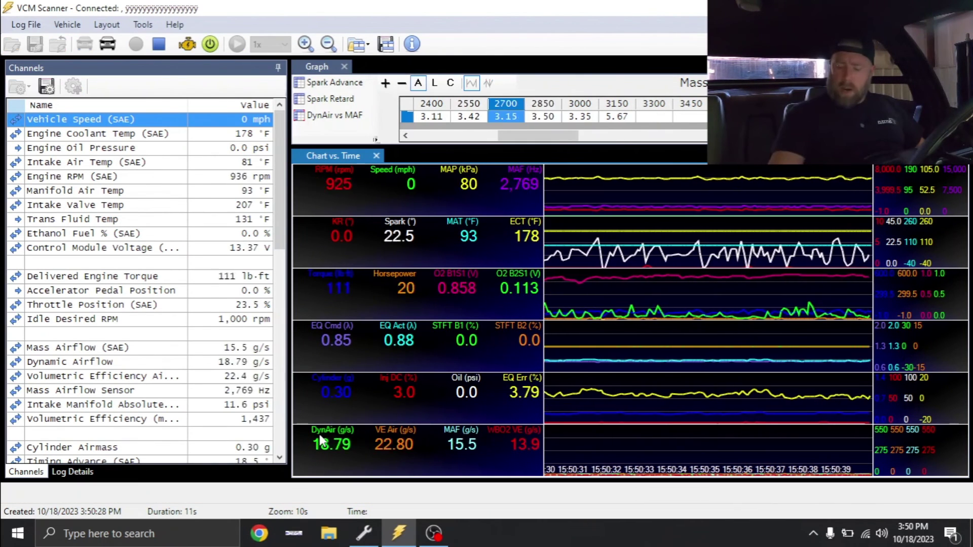